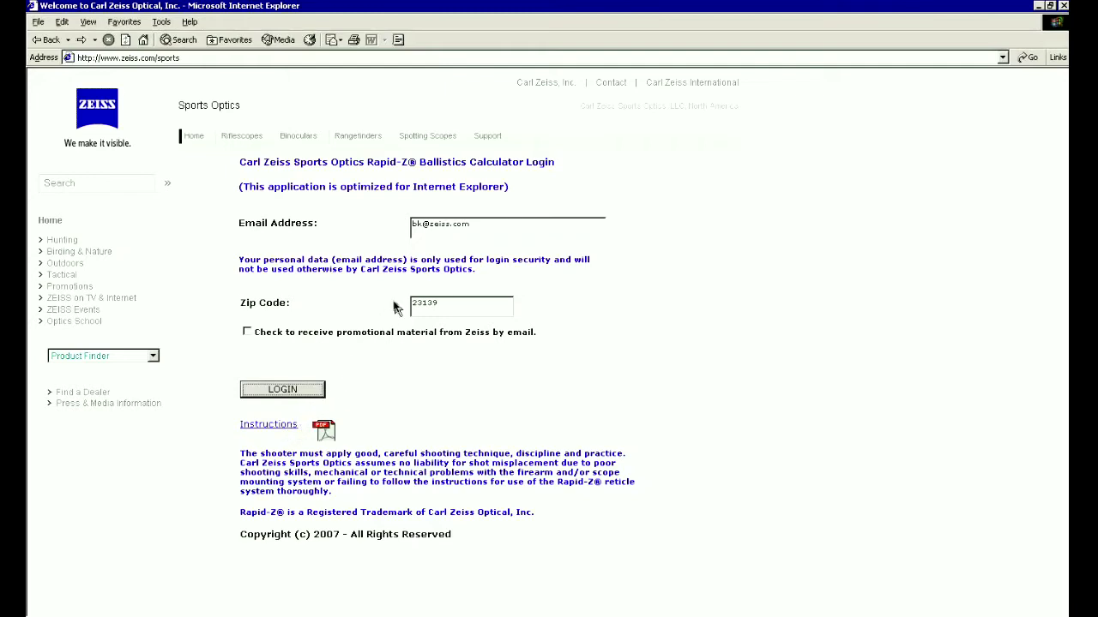
# - Log in to the Rapid-Z calculator using the filled-in e-mail address and zip code
pyautogui.click(316, 392)
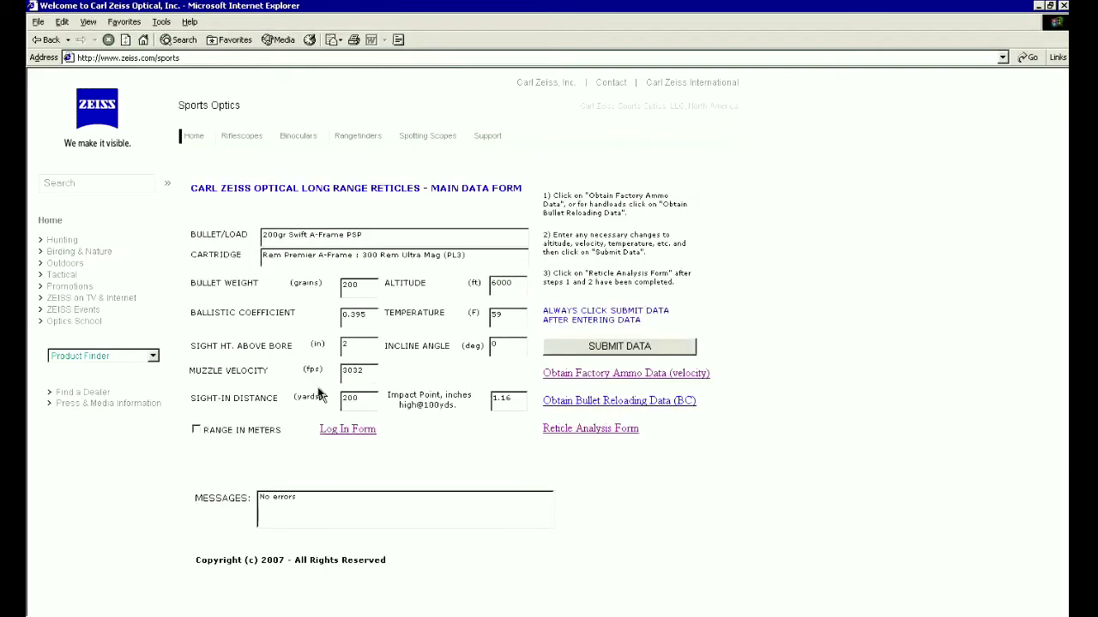
# - Go from the Main Data Form to the 'Obtain Factory Ammo Data (velocity)' Cartridge Data Form
pyautogui.click(625, 377)
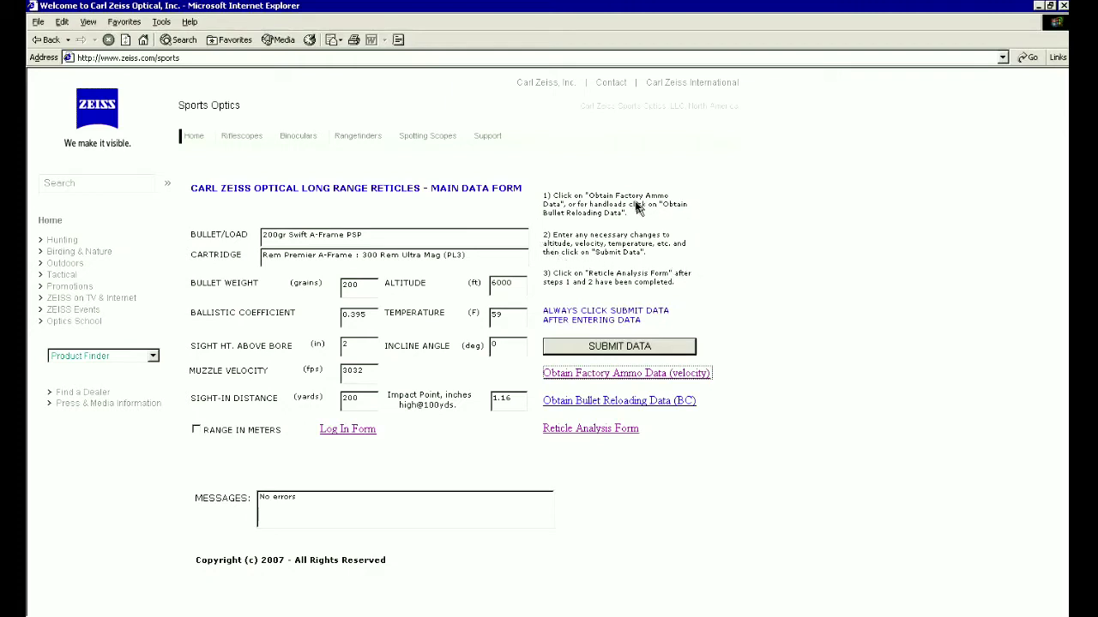
pyautogui.click(579, 377)
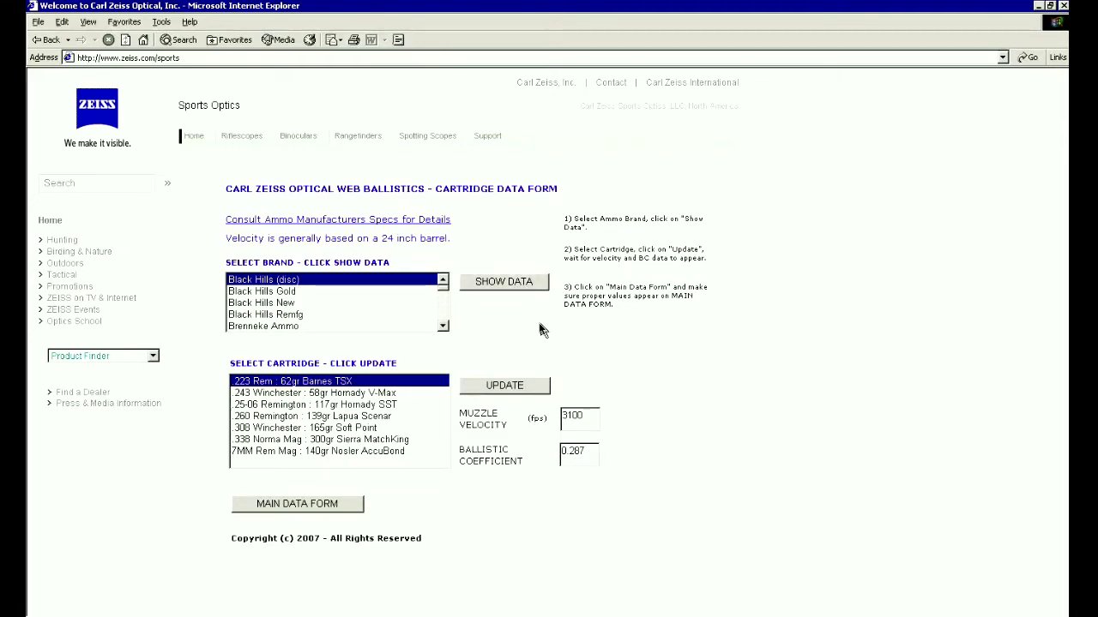
# - Choose Federal Premium as the ammo brand and show its cartridges
pyautogui.moveTo(443, 296); pyautogui.dragTo(443, 297)
pyautogui.click(444, 283)
pyautogui.click(444, 283)
pyautogui.click(444, 283)
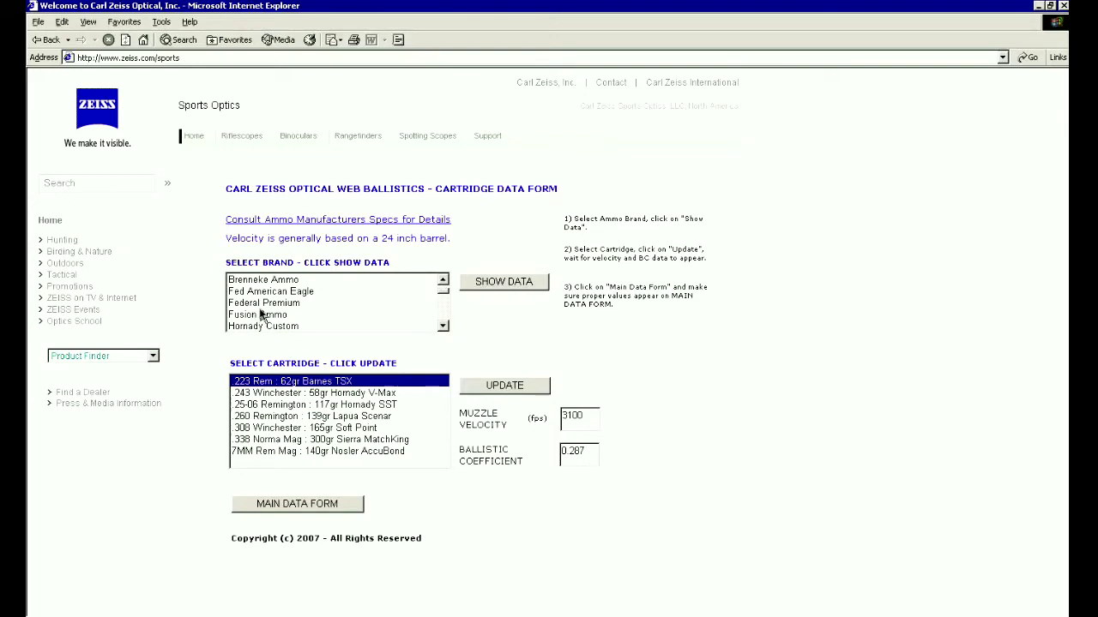
pyautogui.click(262, 305)
pyautogui.click(471, 287)
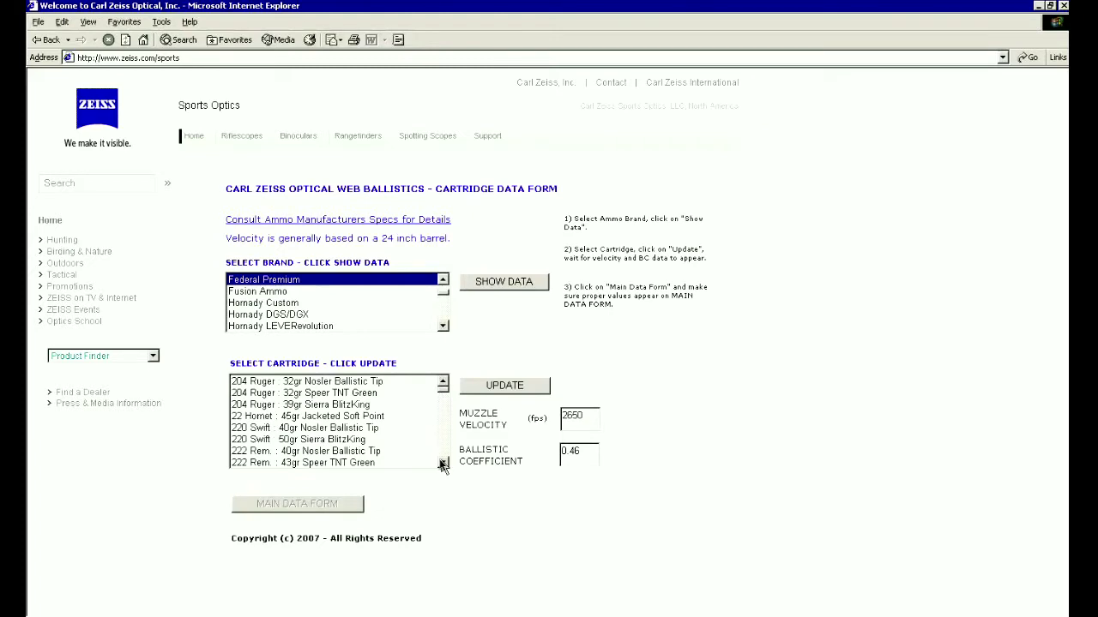
# - Load the 30-06 Spring. 150gr Soft Point cartridge's data: 2910 fps and BC 0.317
pyautogui.click(442, 464)
pyautogui.click(443, 464)
pyautogui.click(443, 464)
pyautogui.click(442, 464)
pyautogui.click(442, 464)
pyautogui.click(443, 464)
pyautogui.click(443, 464)
pyautogui.click(443, 464)
pyautogui.click(442, 464)
pyautogui.click(443, 464)
pyautogui.click(442, 464)
pyautogui.click(443, 464)
pyautogui.click(442, 464)
pyautogui.click(442, 464)
pyautogui.click(442, 464)
pyautogui.click(443, 464)
pyautogui.click(443, 464)
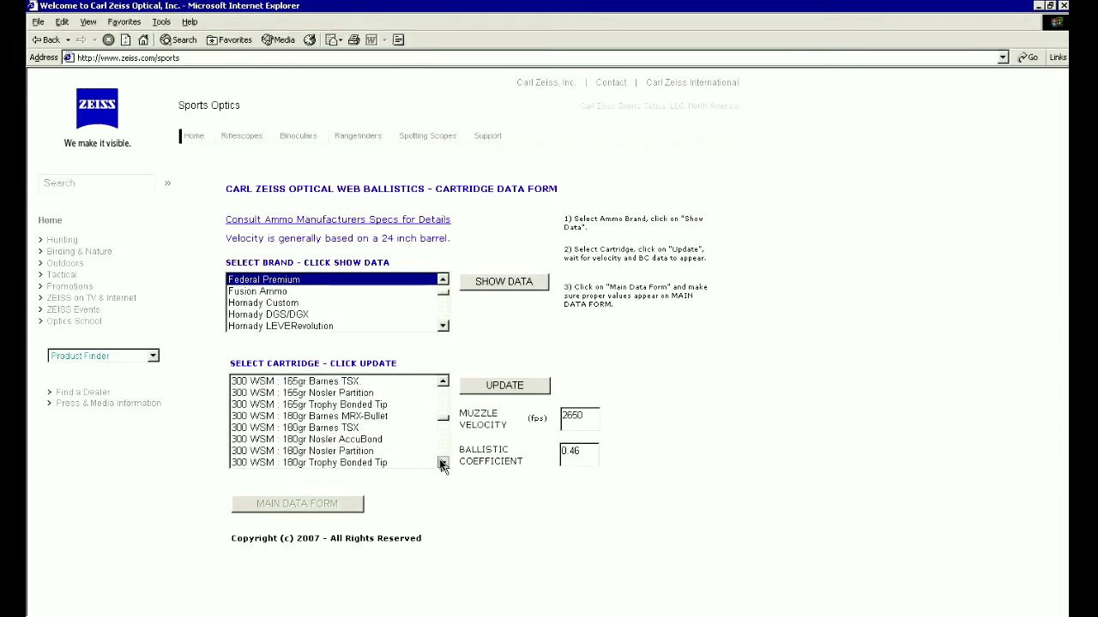
pyautogui.click(442, 464)
pyautogui.click(443, 464)
pyautogui.click(443, 464)
pyautogui.click(442, 464)
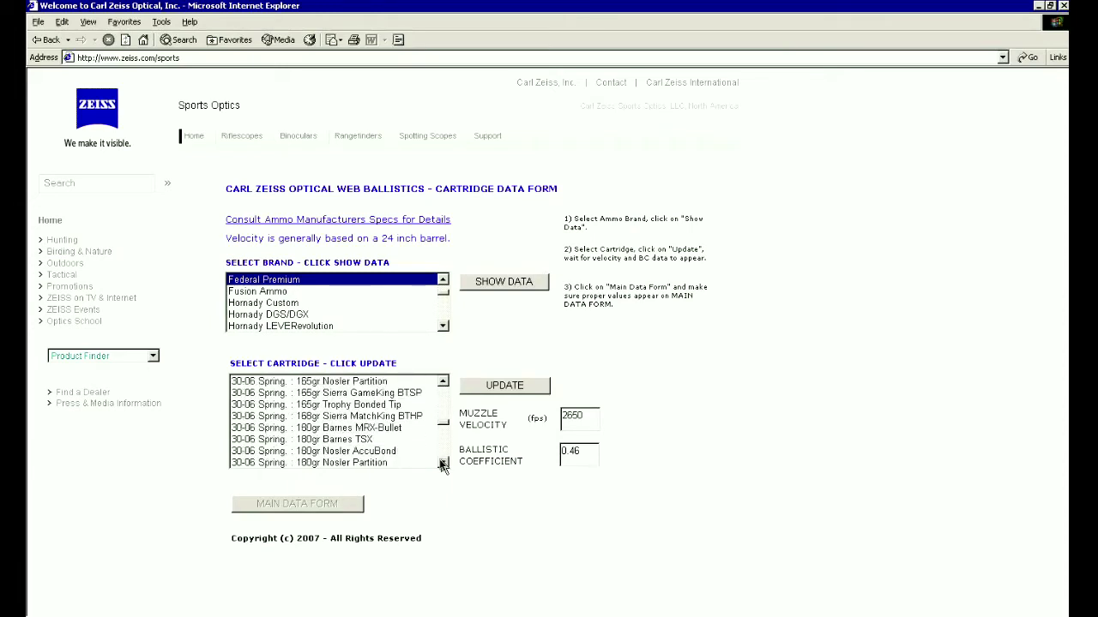
pyautogui.click(442, 385)
pyautogui.click(443, 384)
pyautogui.click(443, 384)
pyautogui.click(442, 384)
pyautogui.click(443, 384)
pyautogui.scroll(1, 367, 403)
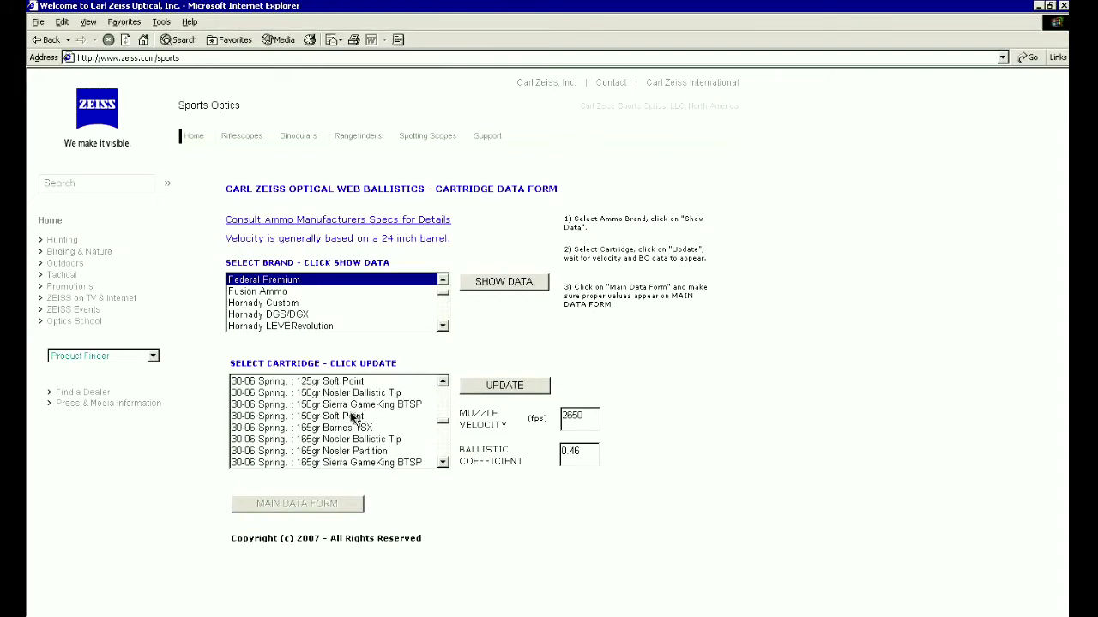
pyautogui.click(351, 417)
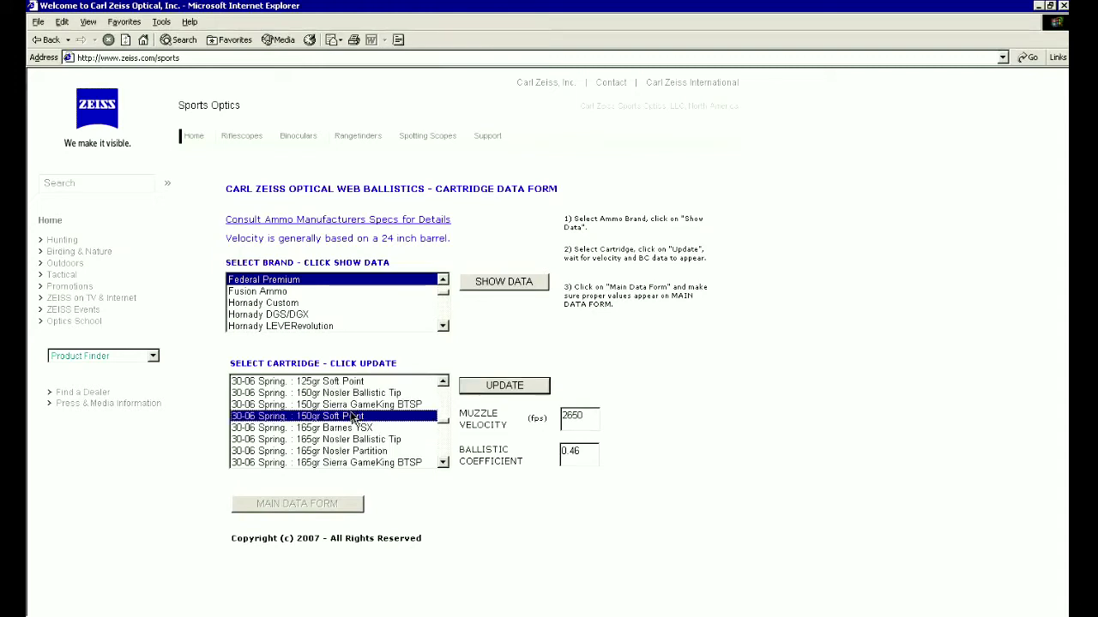
pyautogui.click(482, 393)
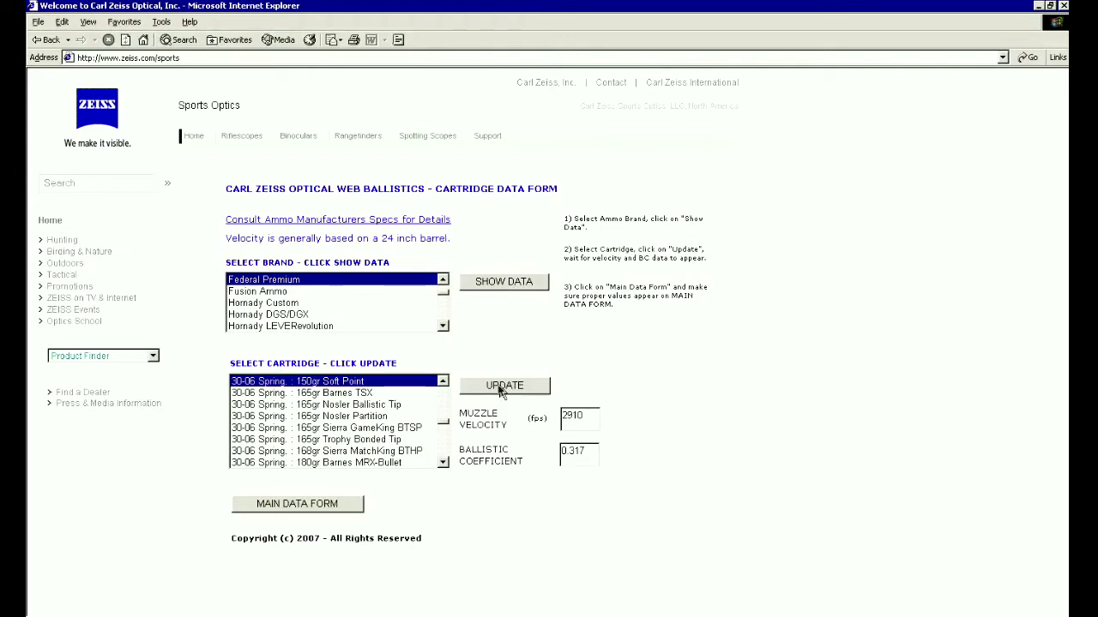
# - Carry the 30-06 load to the main form, change altitude from 6000 to 0, and submit
pyautogui.click(339, 505)
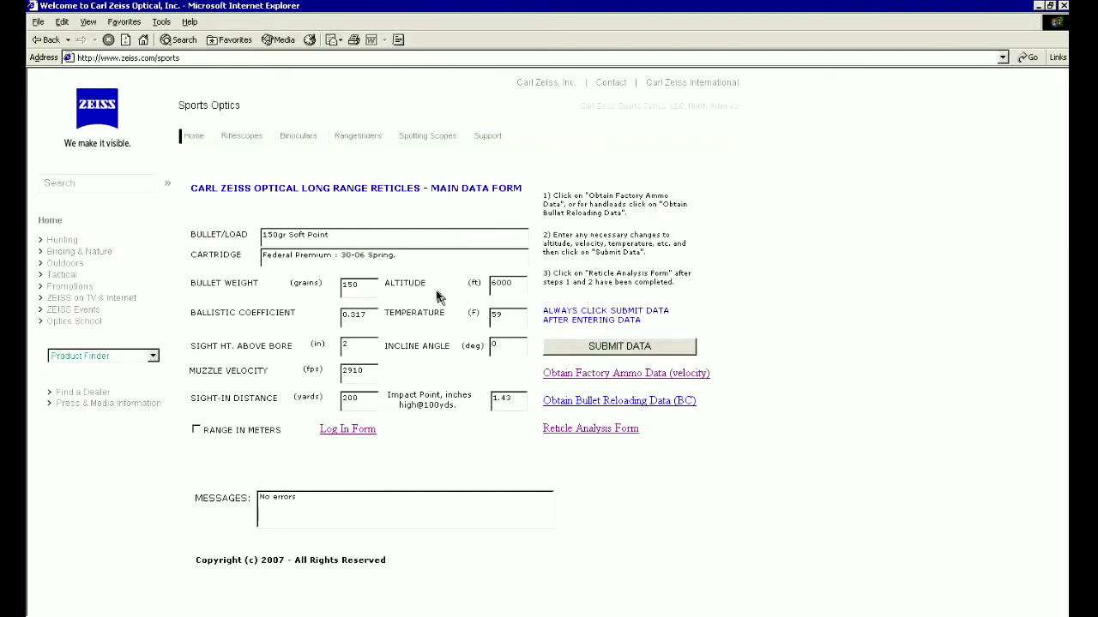
pyautogui.doubleClick(512, 288)
pyautogui.press('BackSpace')
pyautogui.click(566, 347)
# - Analyse the ZEISS Rapid Z 600 reticle and get optimum power 6.35 for bar 6 at 600 yards
pyautogui.click(572, 433)
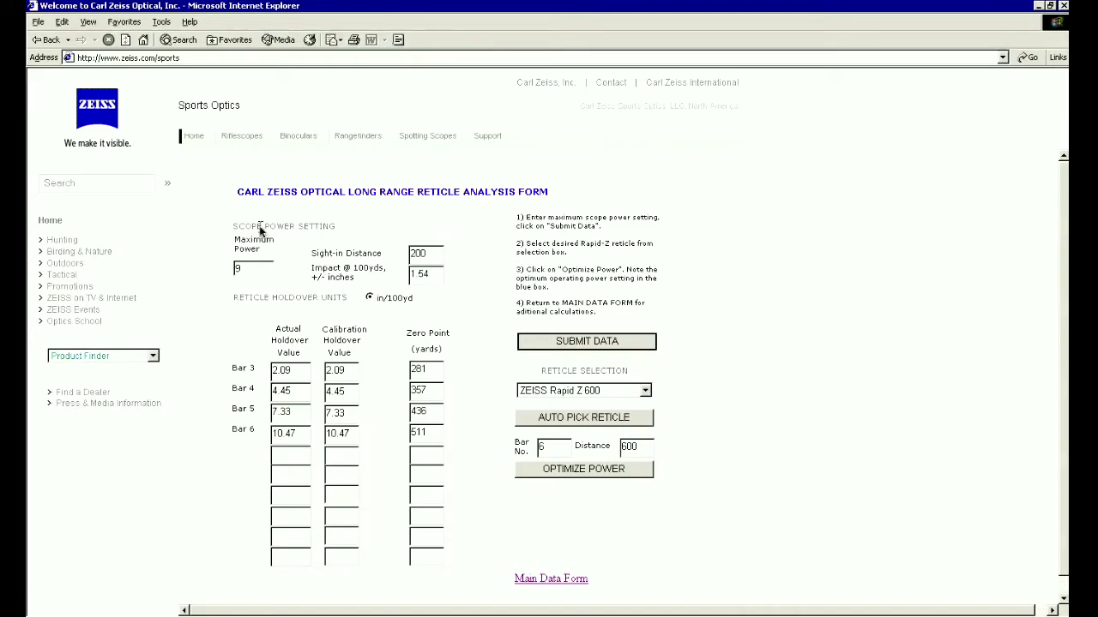
pyautogui.click(644, 392)
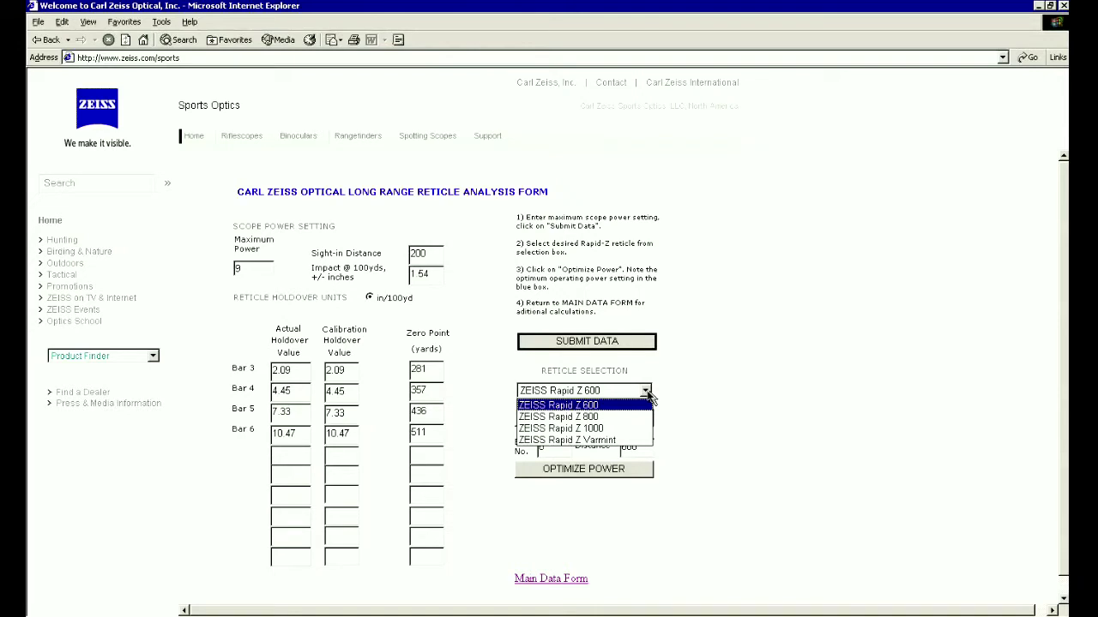
pyautogui.click(649, 396)
pyautogui.click(640, 347)
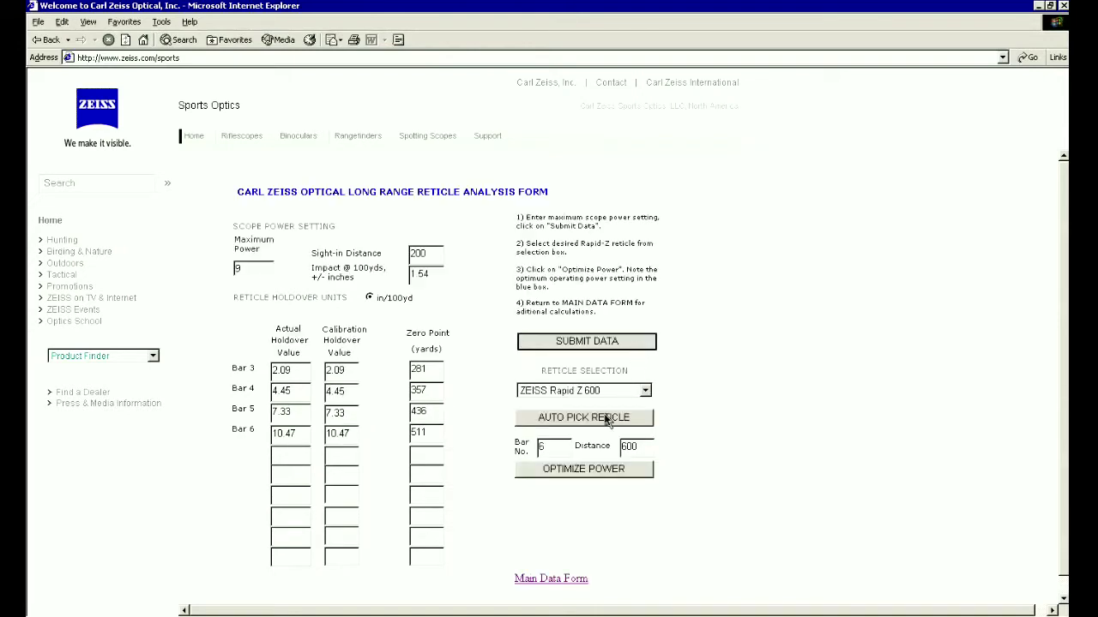
pyautogui.click(600, 472)
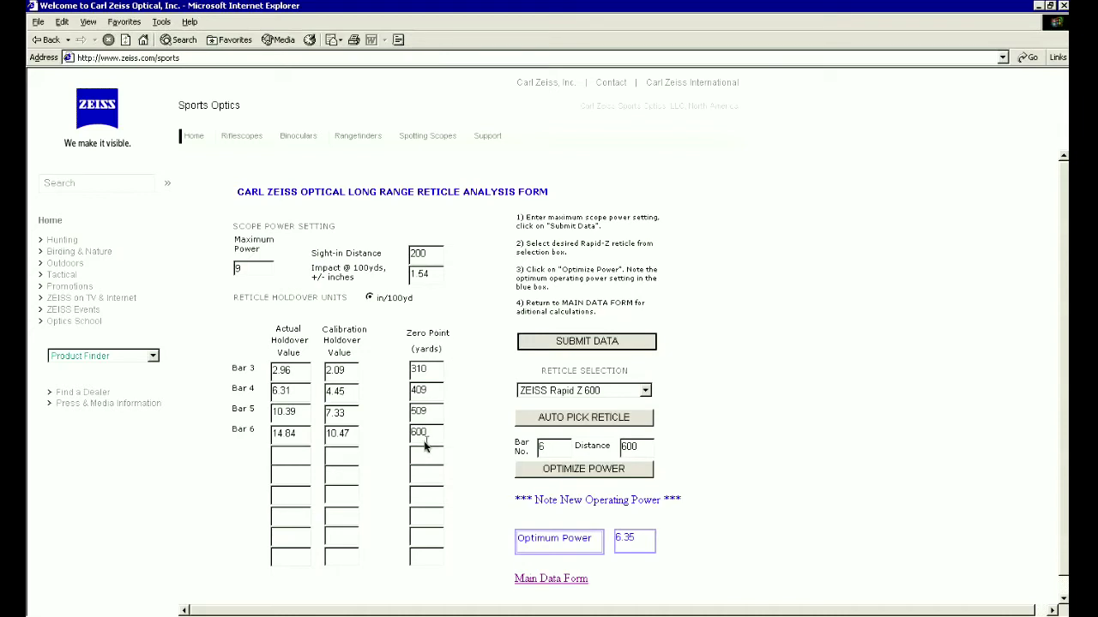
# - Go back to the Main Data Form and on to the factory ammo velocity lookup
pyautogui.click(551, 579)
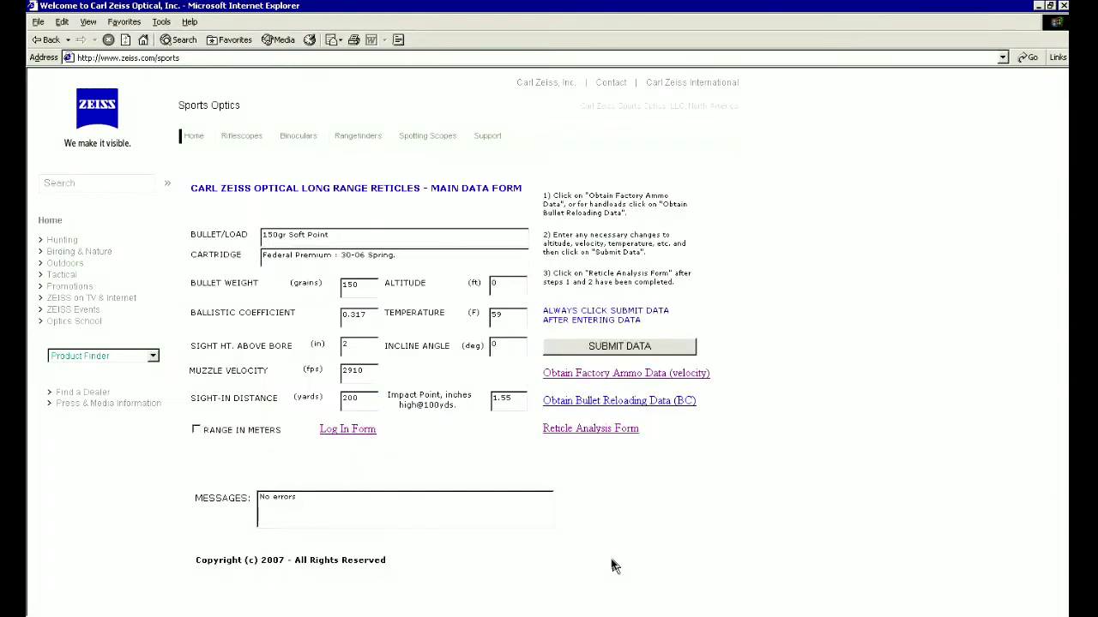
pyautogui.click(600, 378)
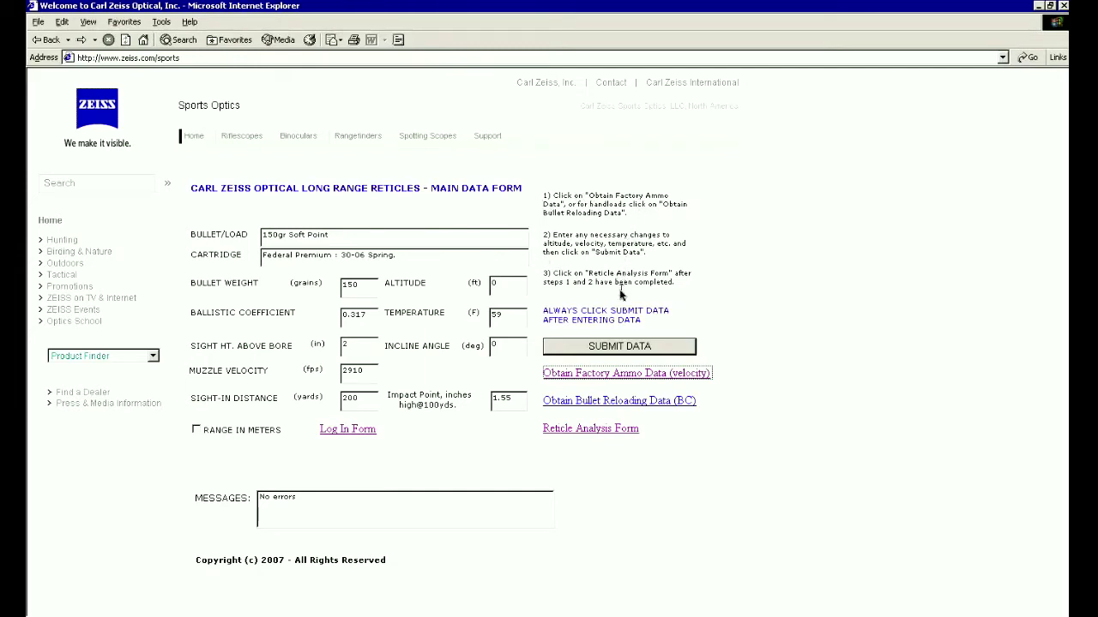
# - Open the factory ammo data page and show the Rem Premier Match cartridges
pyautogui.click(627, 374)
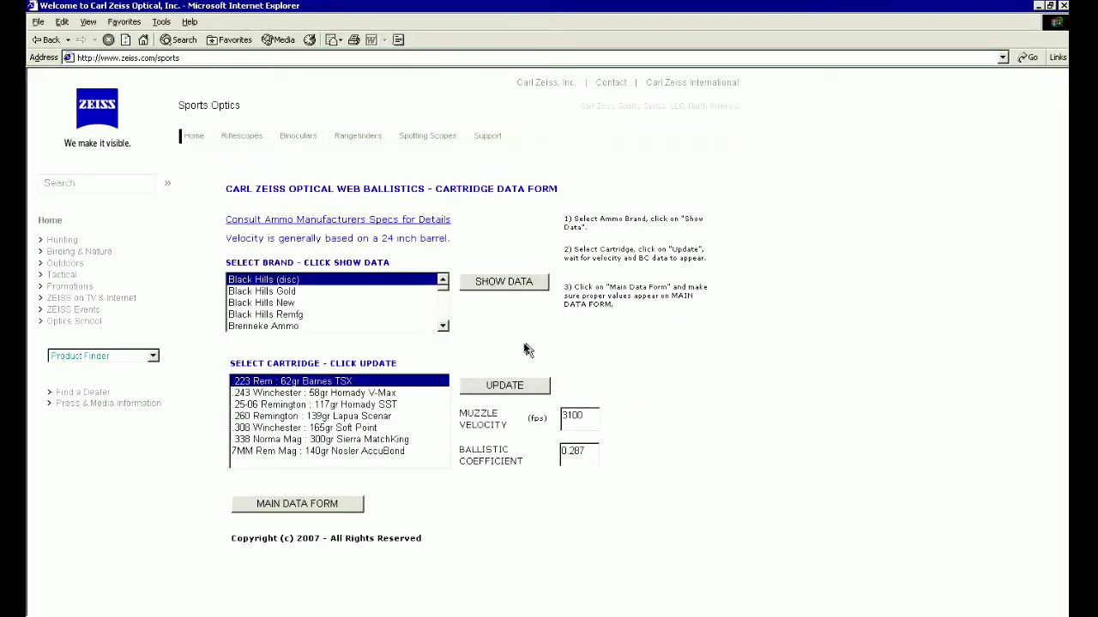
pyautogui.moveTo(445, 332); pyautogui.dragTo(445, 332)
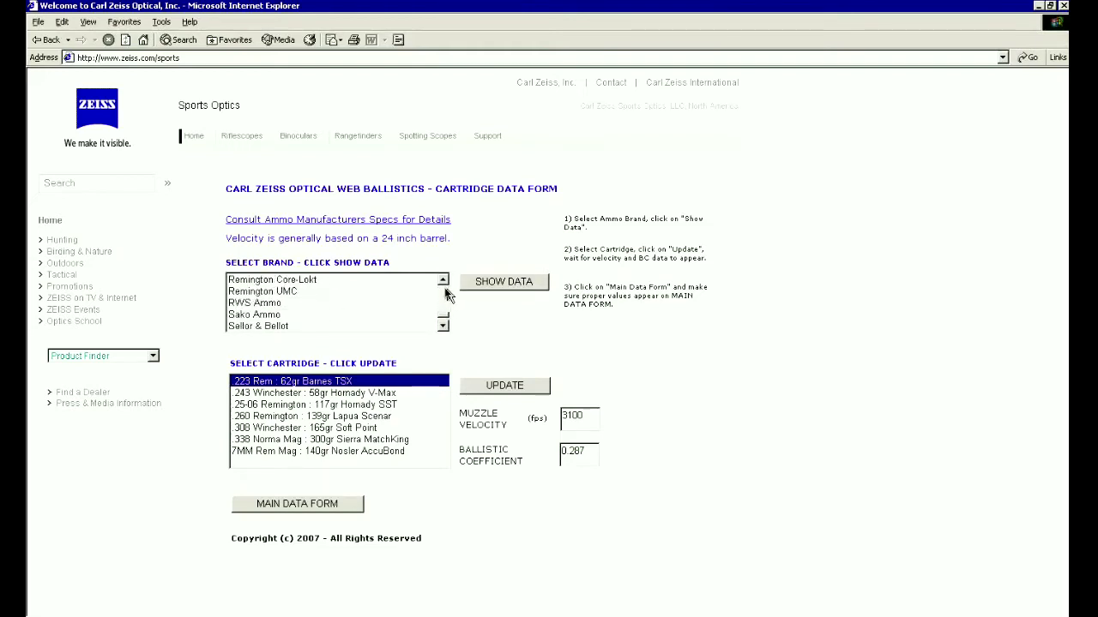
pyautogui.doubleClick(445, 285)
pyautogui.doubleClick(445, 286)
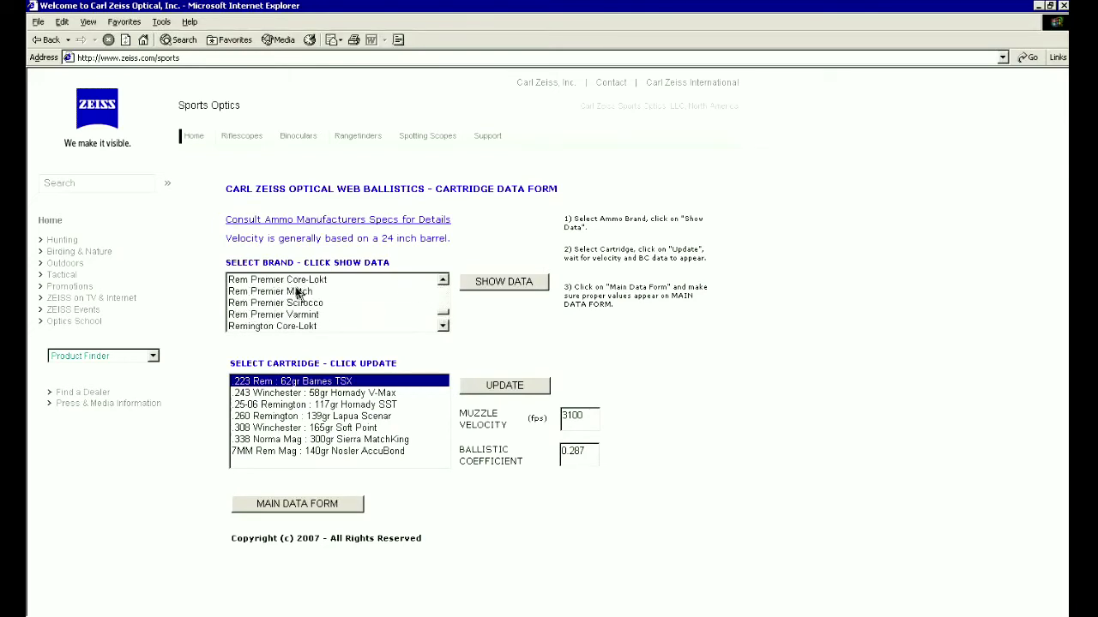
pyautogui.click(296, 292)
pyautogui.click(485, 288)
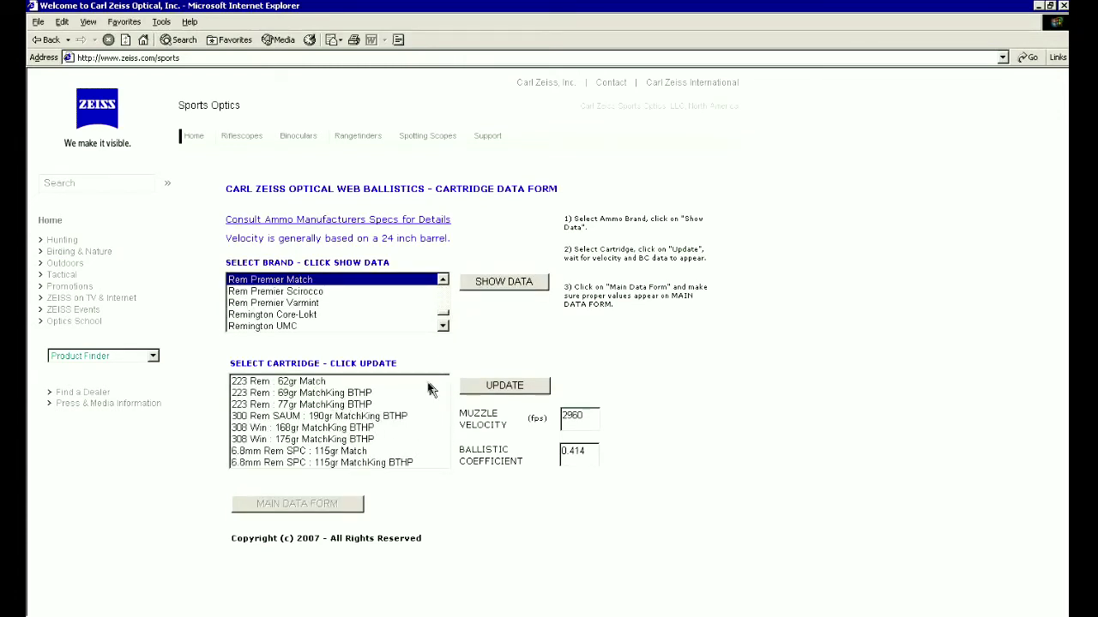
# - Load the 308 Win 175gr MatchKing BTHP into the main form and open its reticle analysis
pyautogui.click(304, 439)
pyautogui.click(482, 388)
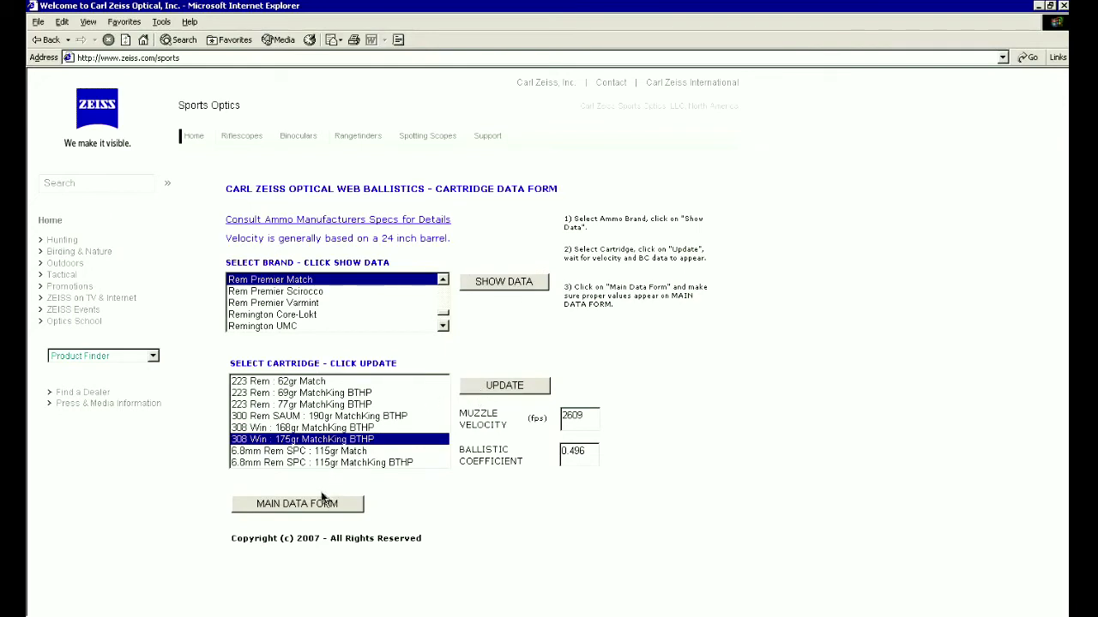
pyautogui.click(316, 507)
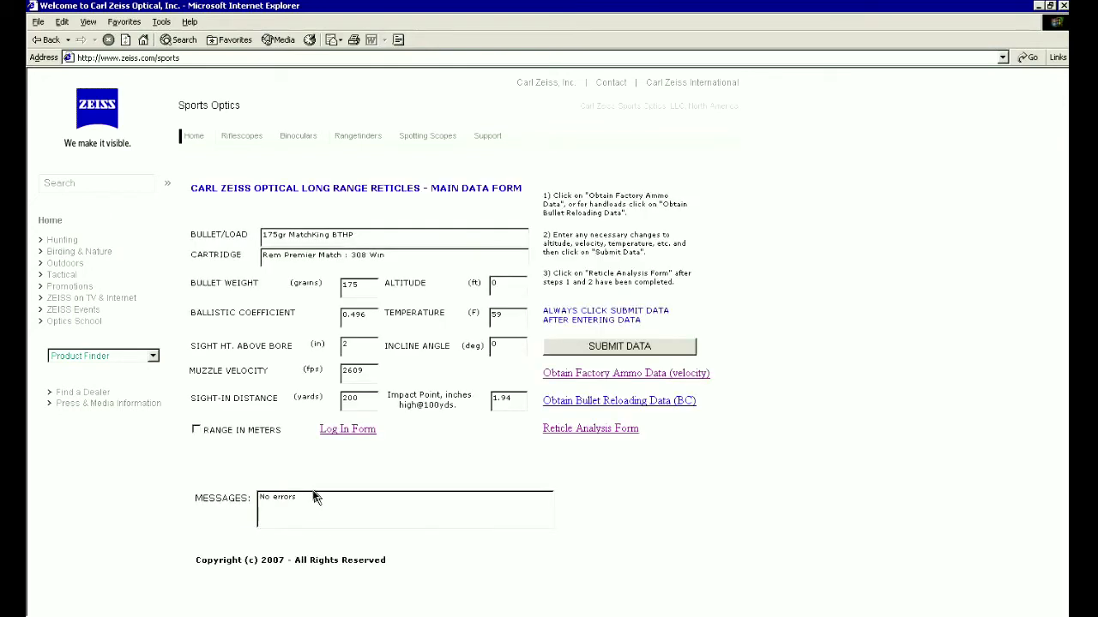
pyautogui.click(598, 430)
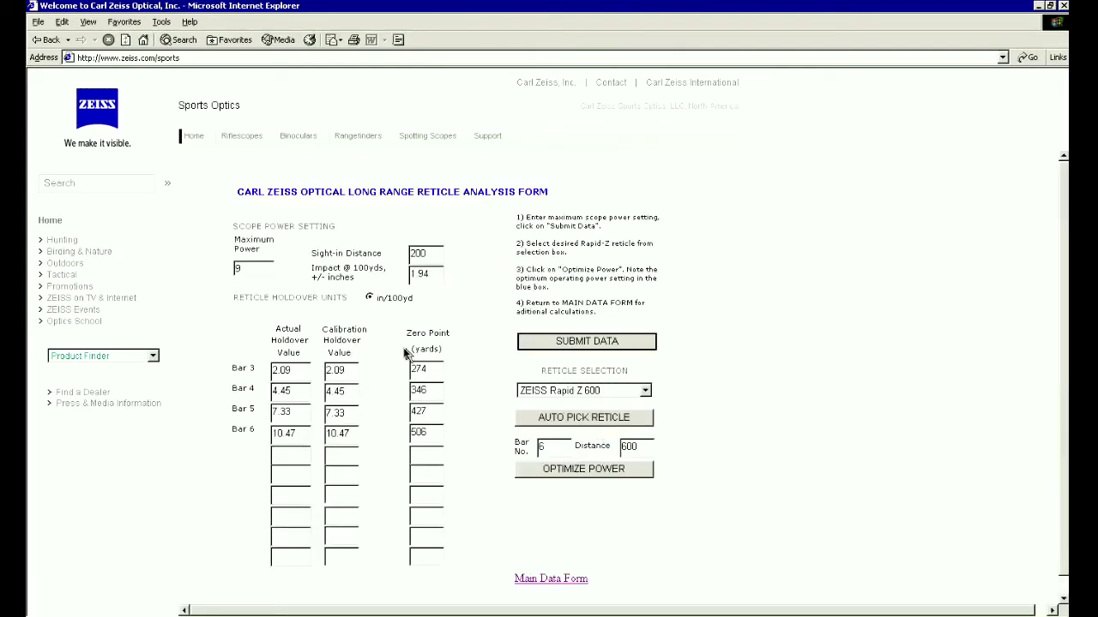
# - Set maximum power to 24, select the ZEISS Rapid Z 1000 reticle, and submit the analysis
pyautogui.click(251, 271)
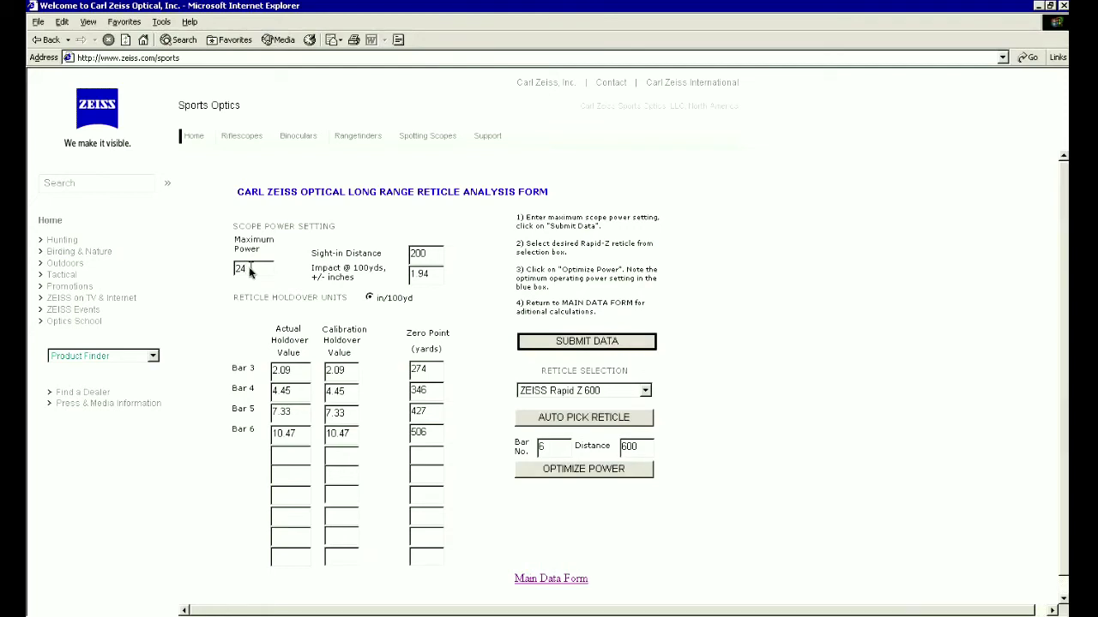
pyautogui.click(645, 393)
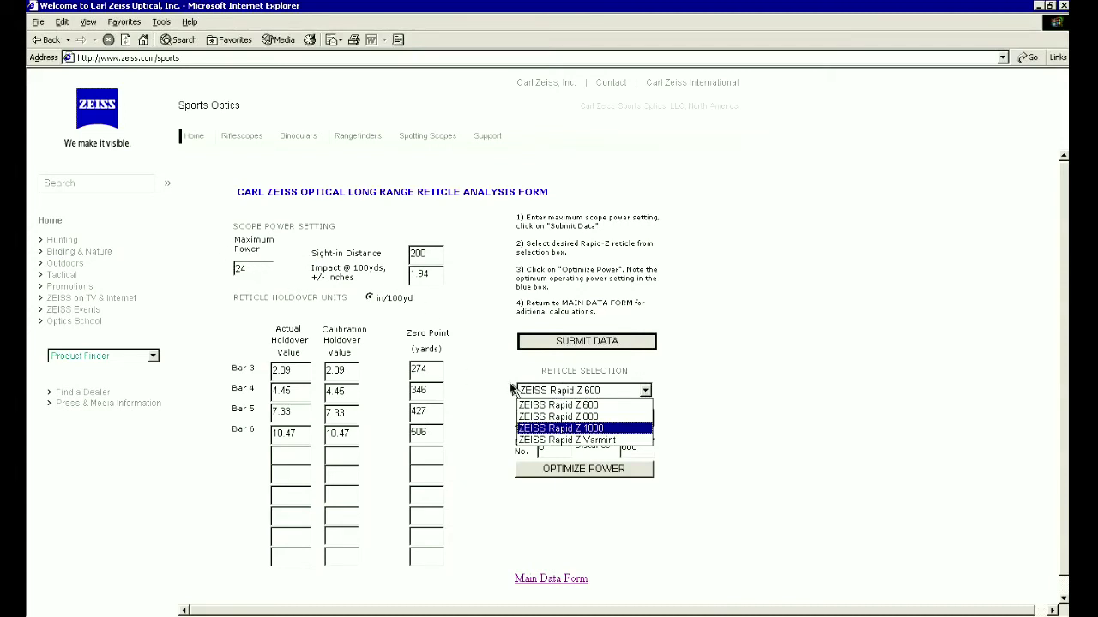
pyautogui.click(545, 430)
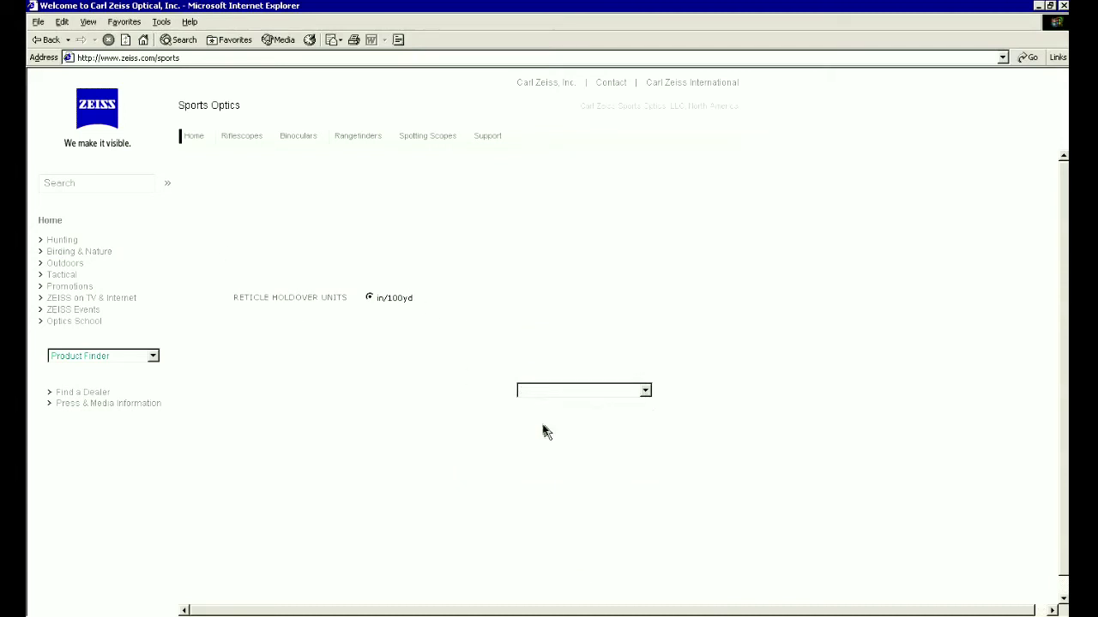
pyautogui.click(589, 343)
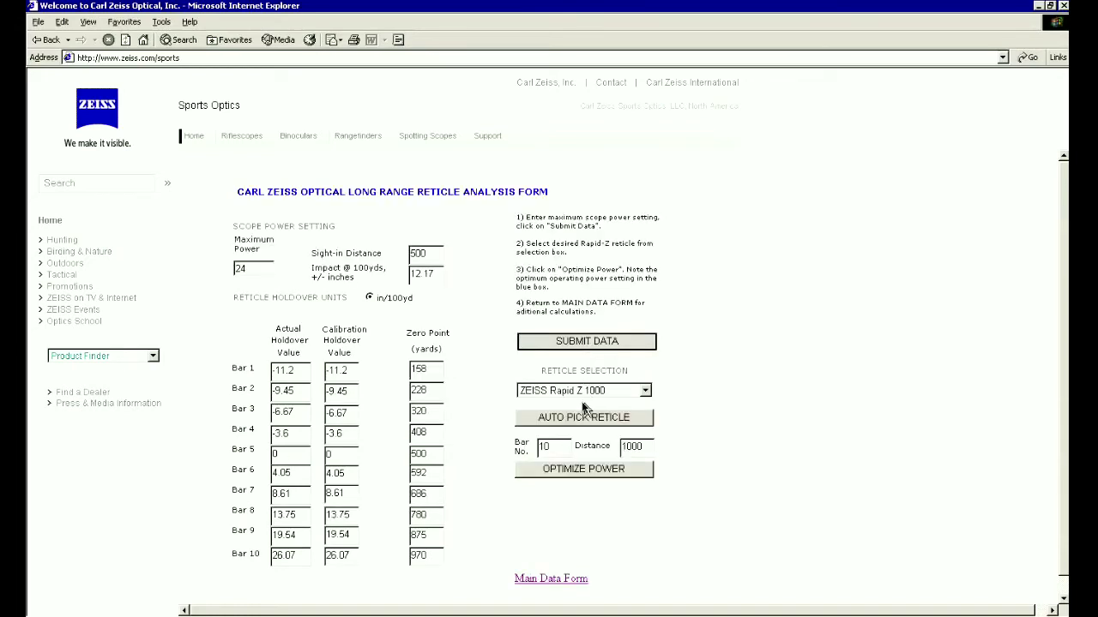
# - Optimize power for the Rapid Z 1000, giving 22.16 for bar 10 at 1000 yards
pyautogui.click(583, 474)
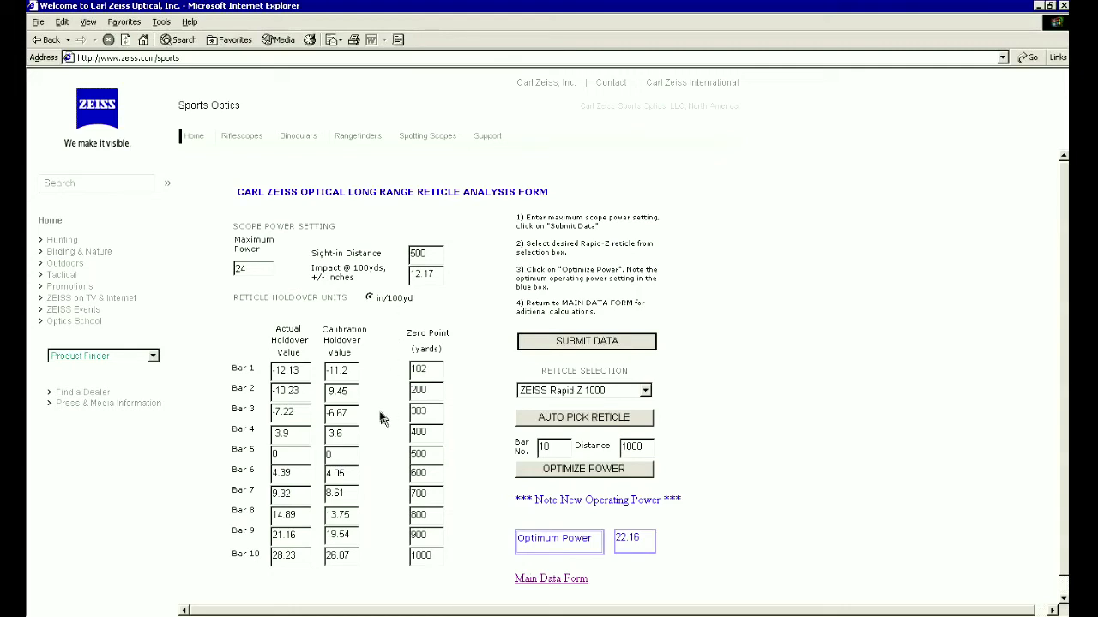
# - Open the bullet reloading data lookup and list the Hornady V-MAX bullets
pyautogui.click(547, 583)
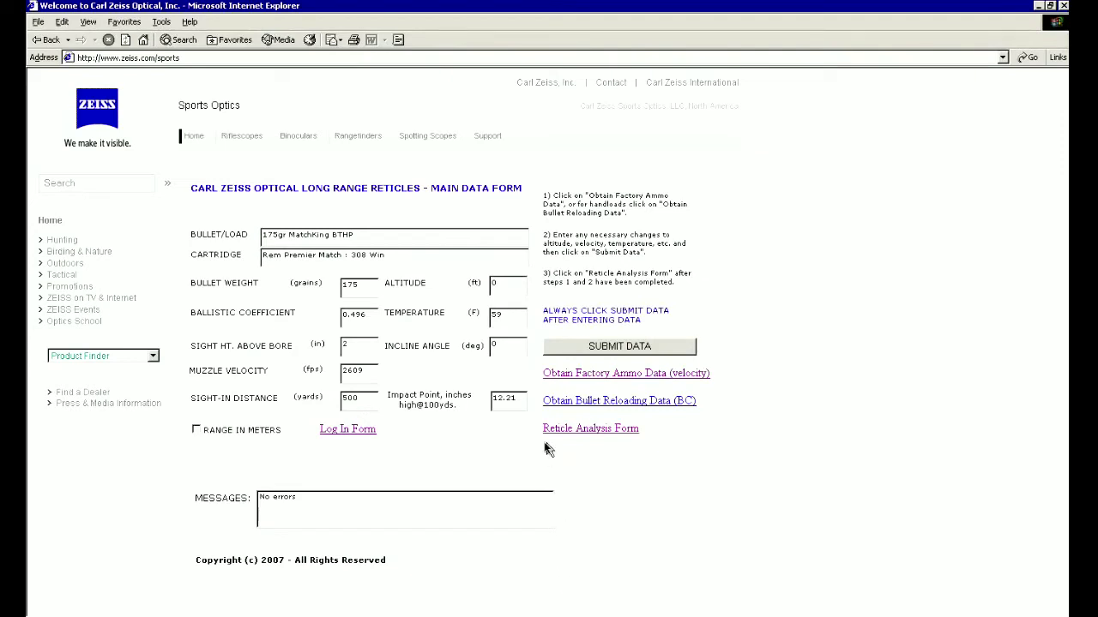
pyautogui.click(625, 403)
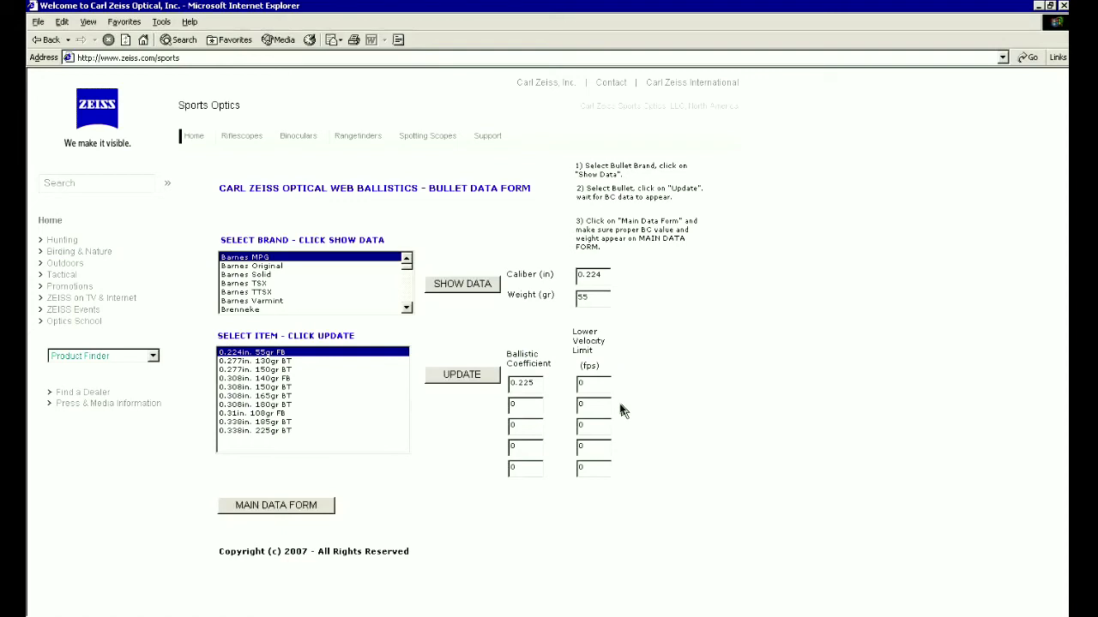
pyautogui.click(407, 308)
pyautogui.scroll(-8, 407, 310)
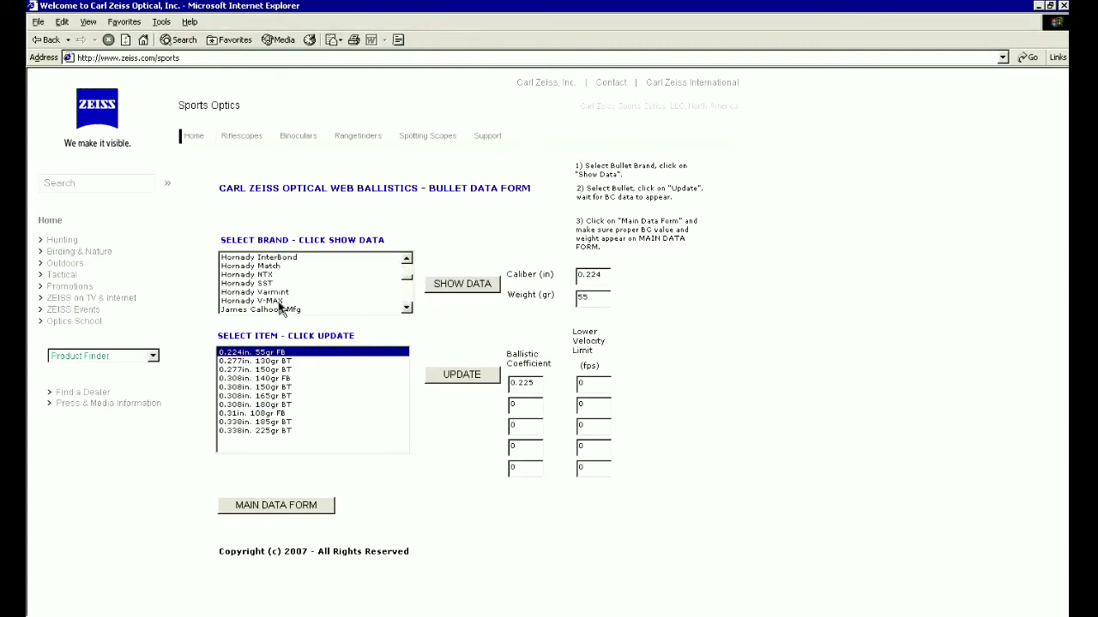
pyautogui.click(278, 301)
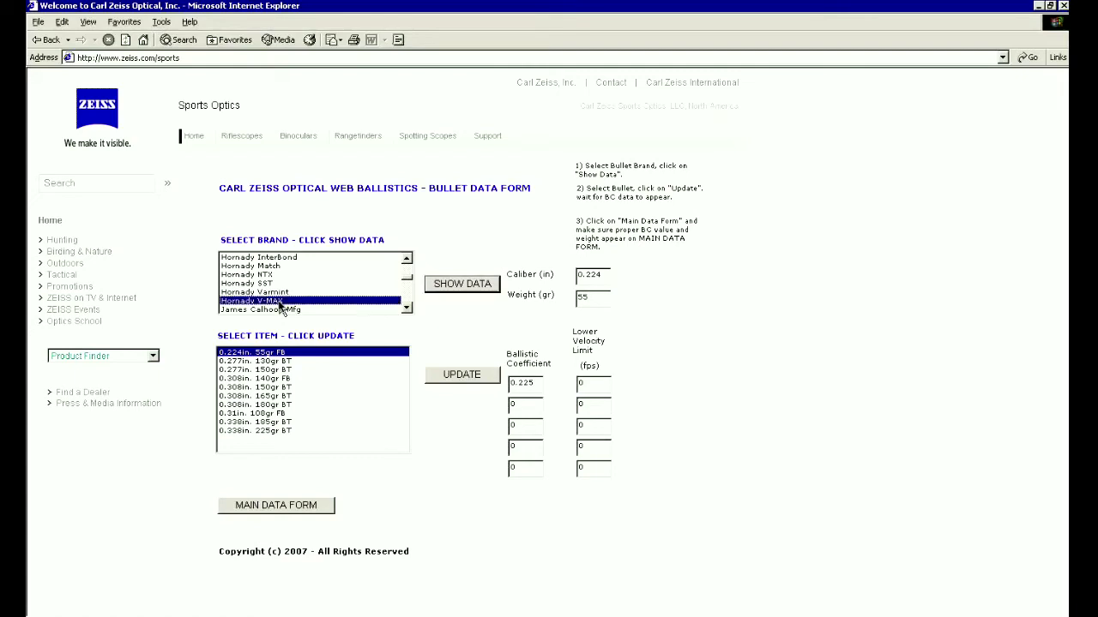
pyautogui.click(454, 289)
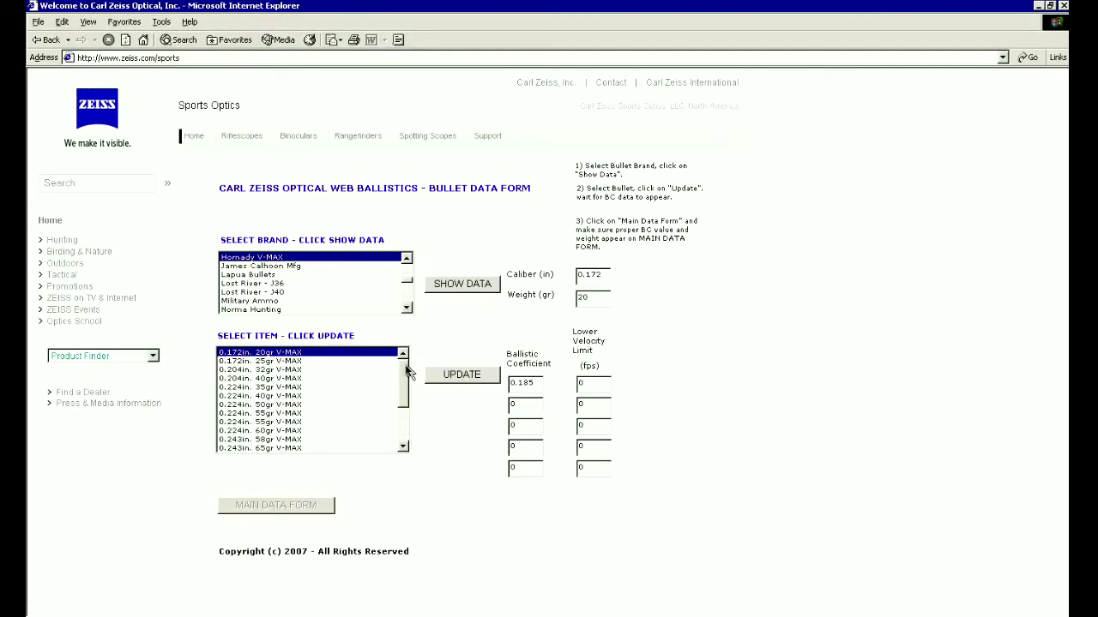
# - Load the 0.204in. 40gr V-MAX bullet with BC 0.275 into the Main Data Form
pyautogui.moveTo(407, 378)
pyautogui.mouseDown()
pyautogui.moveTo(406, 396)
pyautogui.moveTo(408, 370)
pyautogui.mouseUp()
pyautogui.click(296, 380)
pyautogui.click(449, 375)
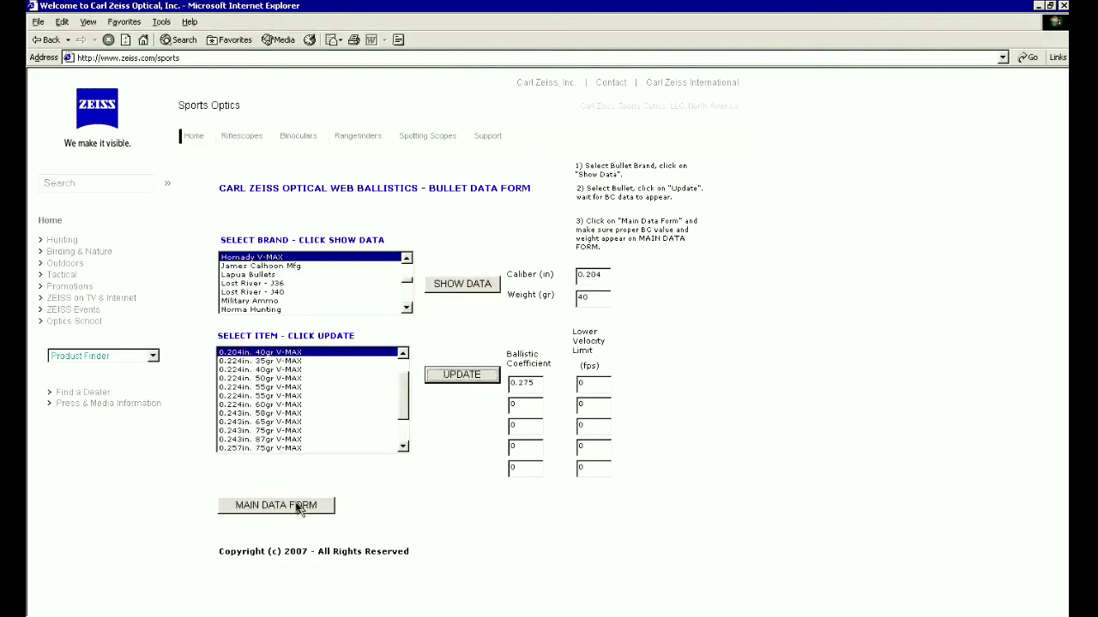
pyautogui.click(298, 507)
pyautogui.click(290, 507)
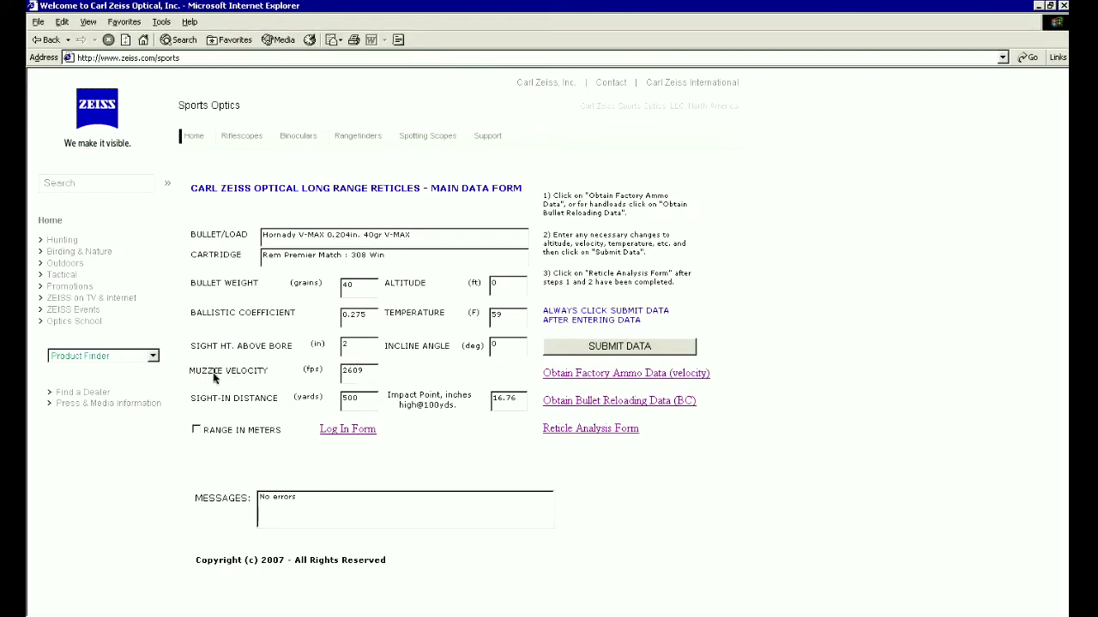
# - Change the muzzle velocity to 3800 fps and recalculate
pyautogui.click(364, 373)
pyautogui.press('BackSpace')
pyautogui.press('BackSpace')
pyautogui.press('BackSpace')
pyautogui.press('BackSpace')
pyautogui.write('3800')
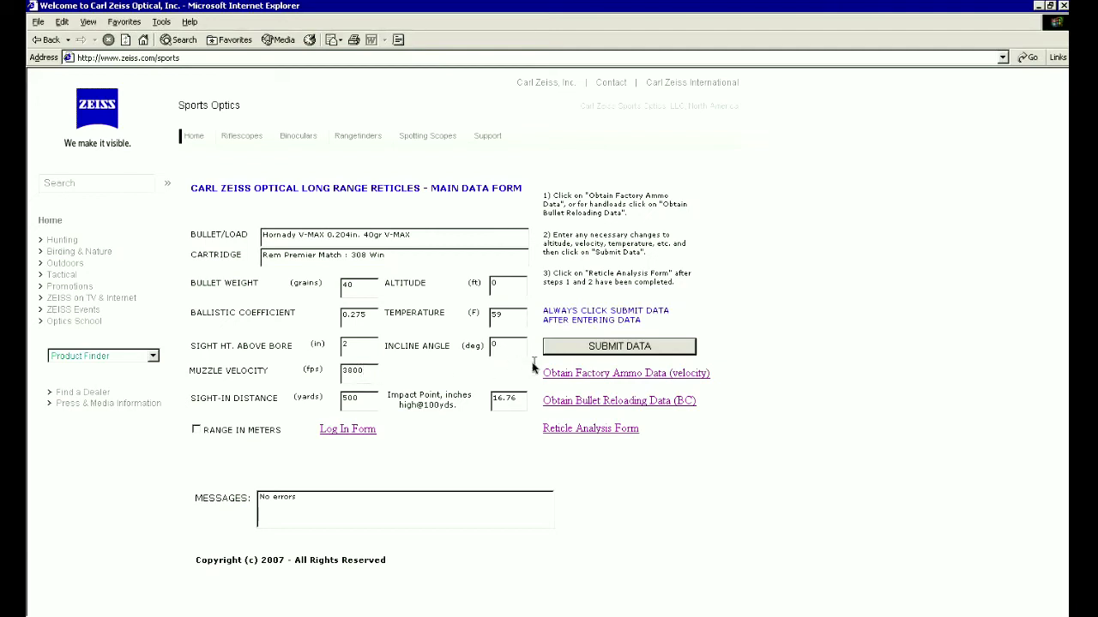
pyautogui.click(603, 353)
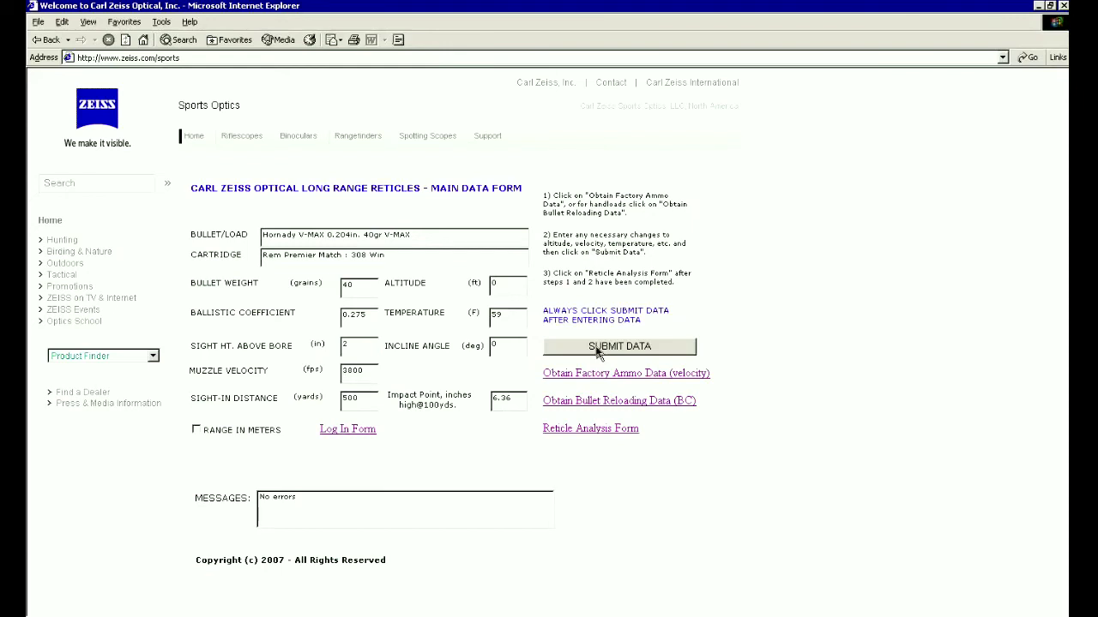
# - Set altitude to 750 ft and temperature to 80 °F, then recalculate to get impact point 6.07
pyautogui.doubleClick(504, 289)
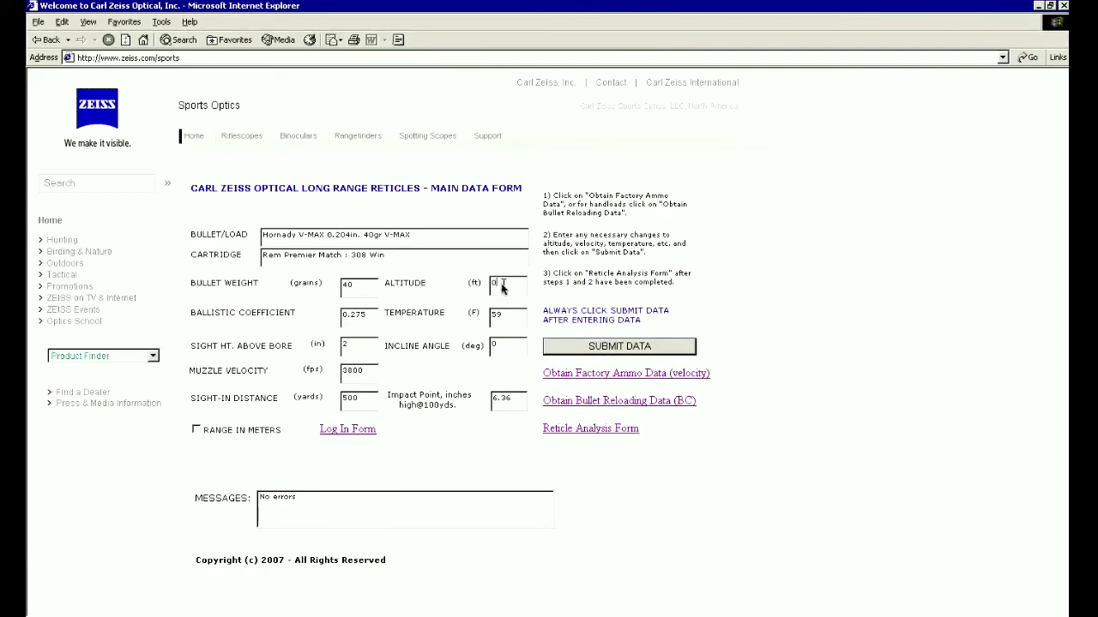
pyautogui.press('BackSpace')
pyautogui.write('750')
pyautogui.click(506, 315)
pyautogui.press('BackSpace')
pyautogui.press('BackSpace')
pyautogui.write('80')
pyautogui.click(581, 352)
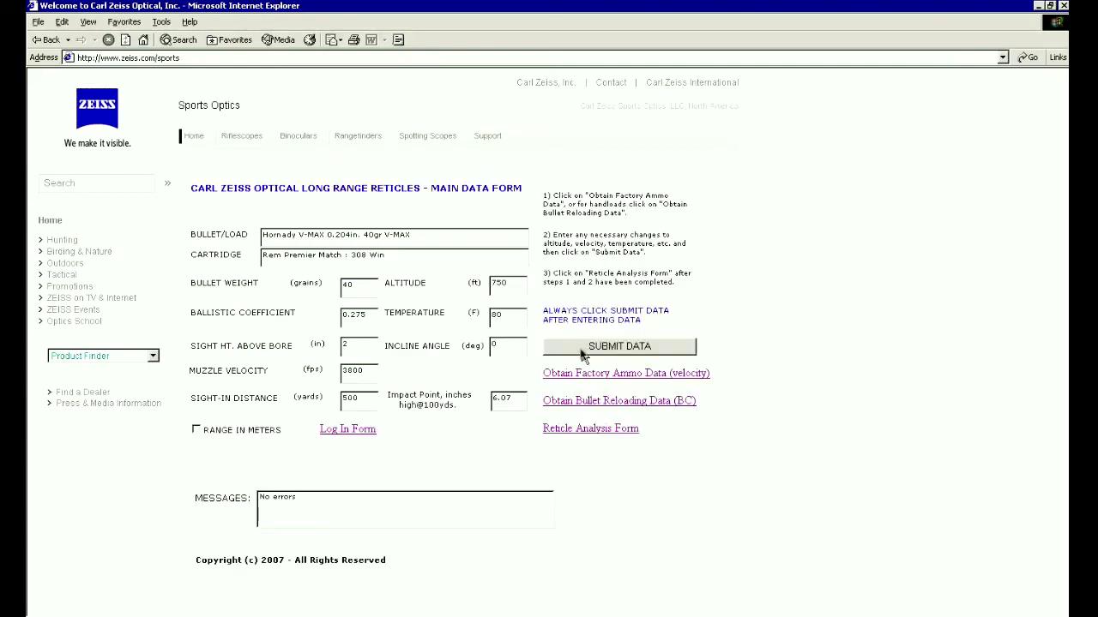
# - On the Reticle Analysis Form, lower maximum power from 24 to 20 and select the ZEISS Rapid Z Varmint reticle
pyautogui.click(604, 431)
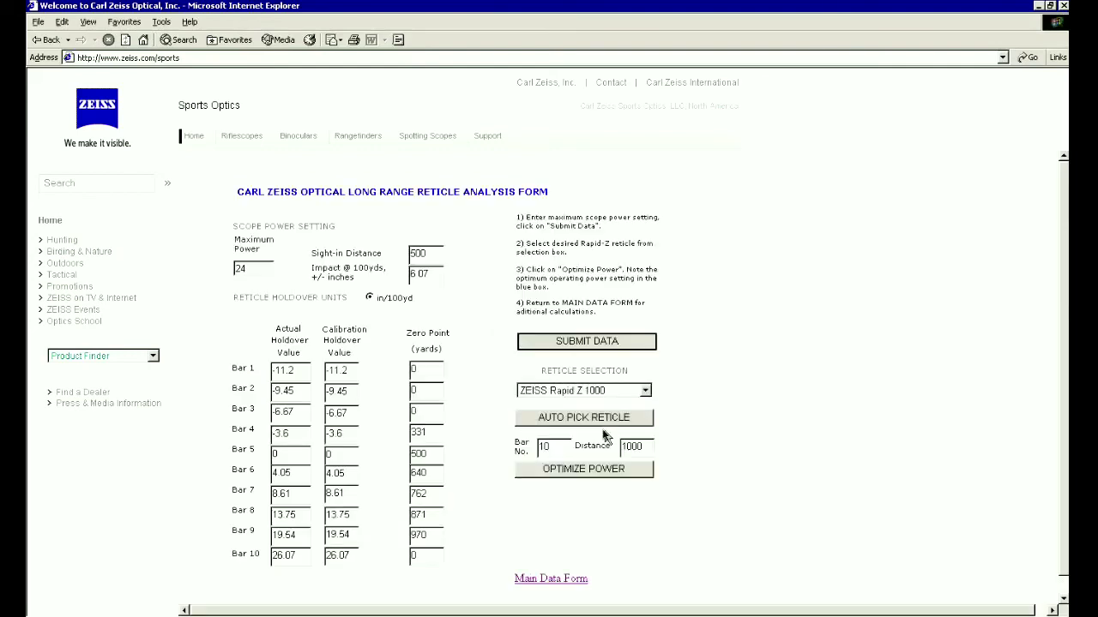
pyautogui.click(250, 271)
pyautogui.press('BackSpace')
pyautogui.press('BackSpace')
pyautogui.write('20')
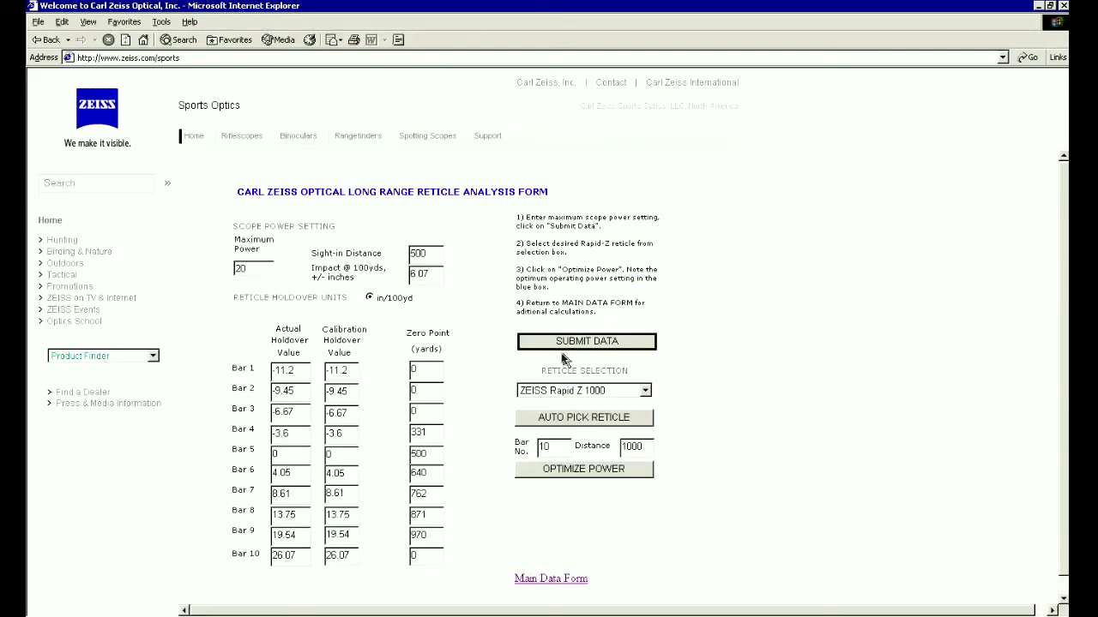
pyautogui.click(646, 392)
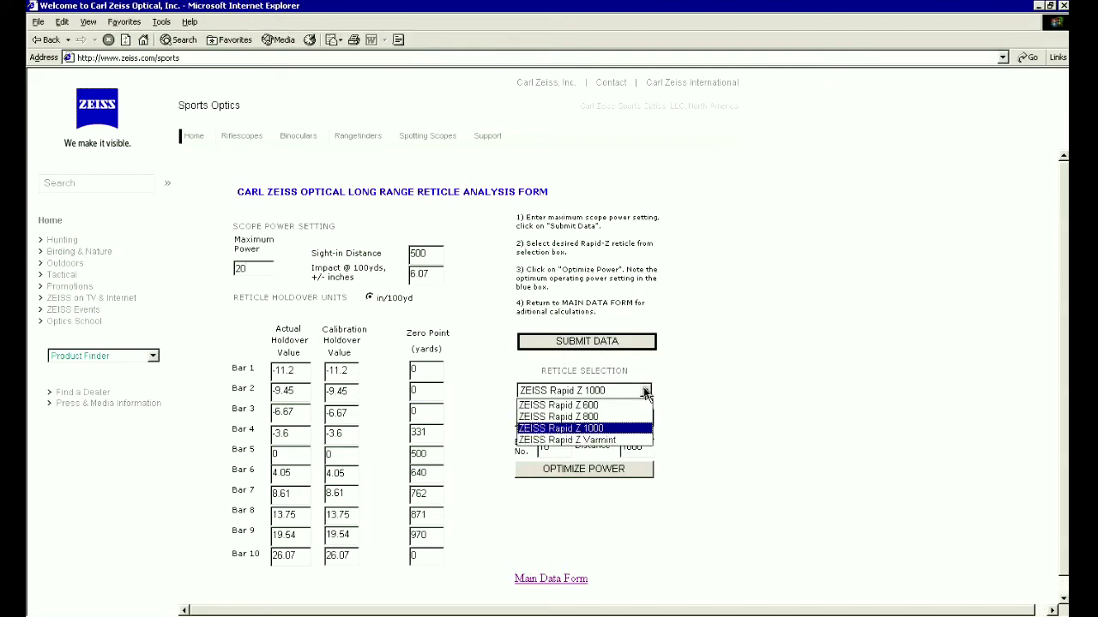
pyautogui.click(613, 441)
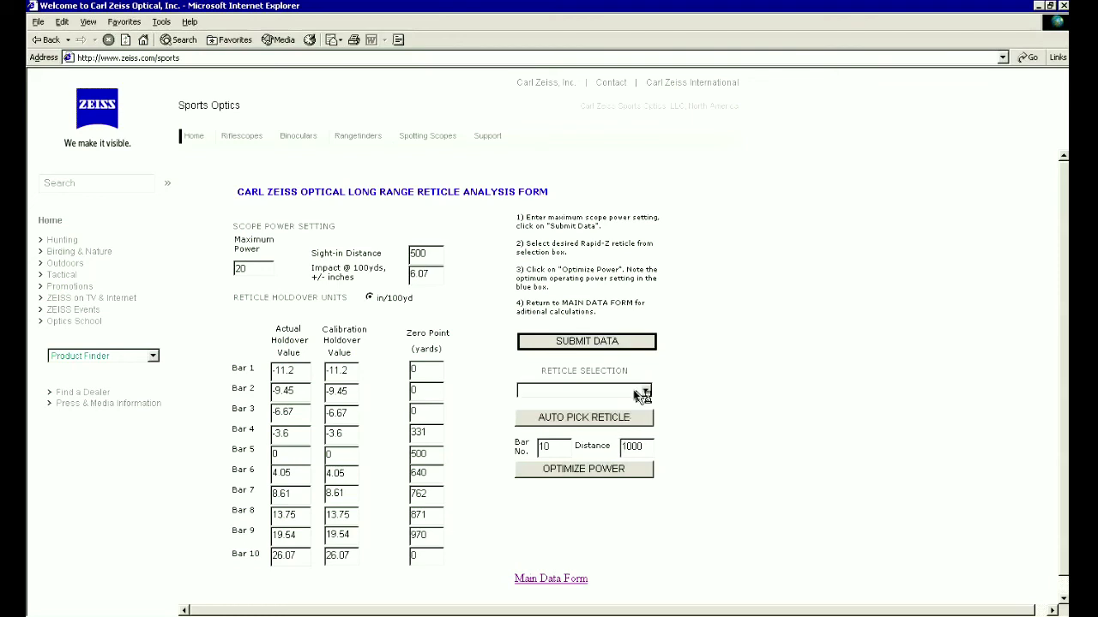
# - Submit the Rapid Z Varmint analysis and compute the optimum scope power of 19.95
pyautogui.click(636, 345)
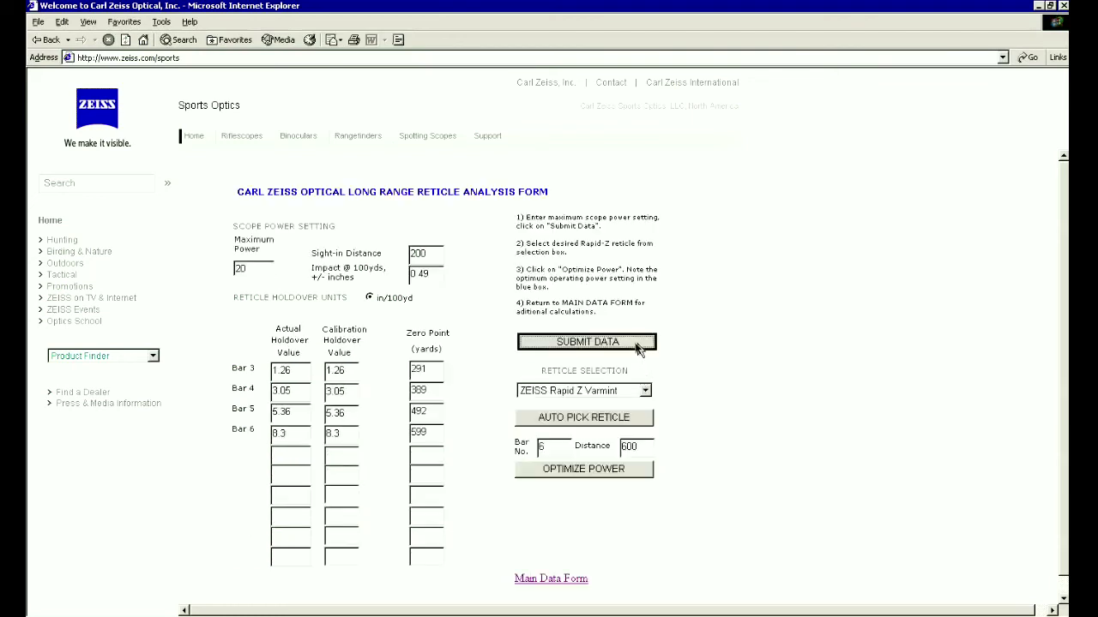
pyautogui.click(572, 473)
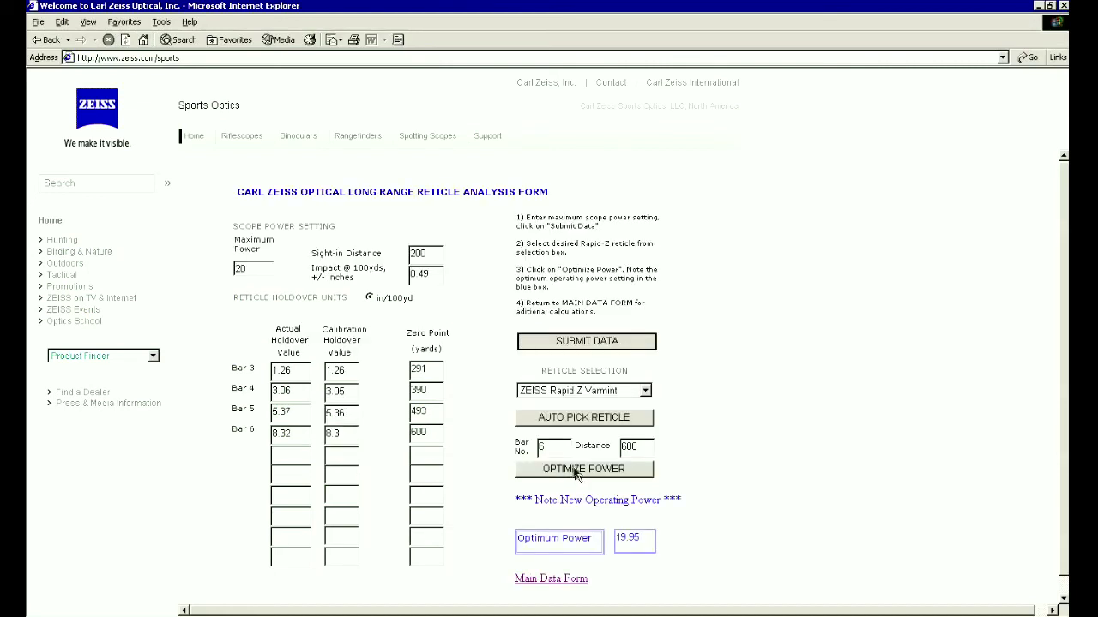